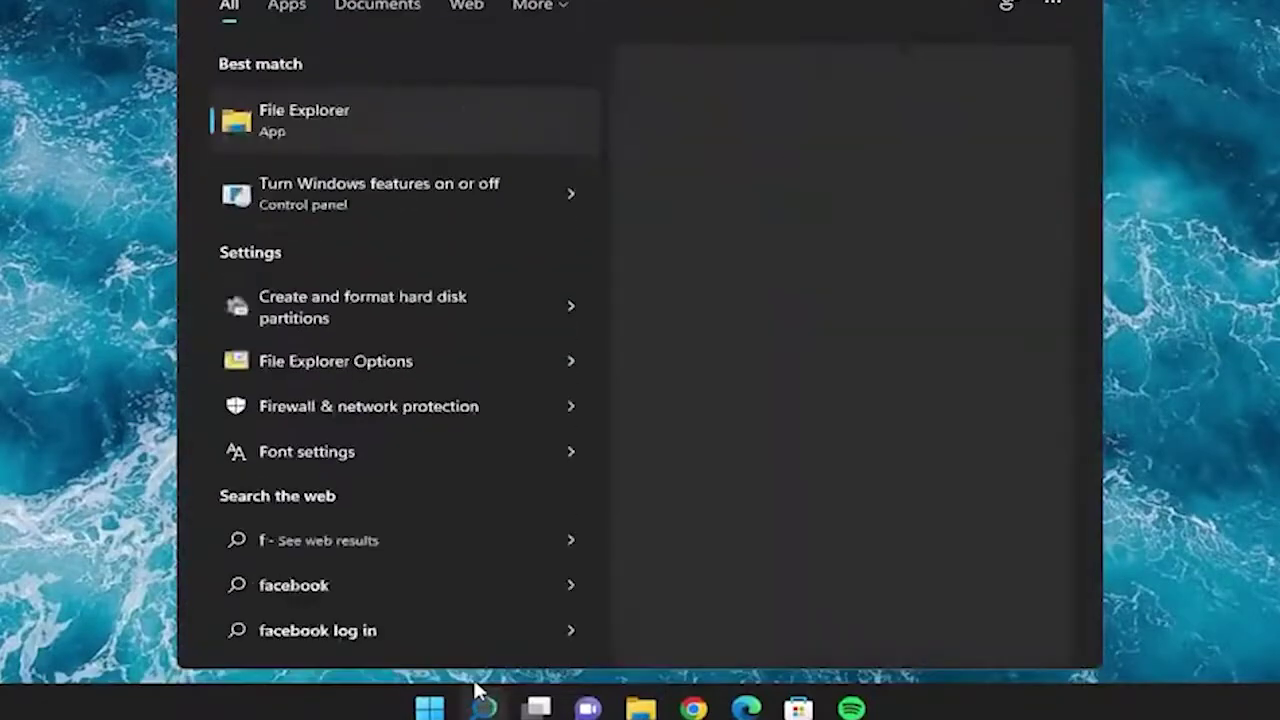
Allow spotify.exe through Windows Defender Firewall on both Private and Public networks
type("all")
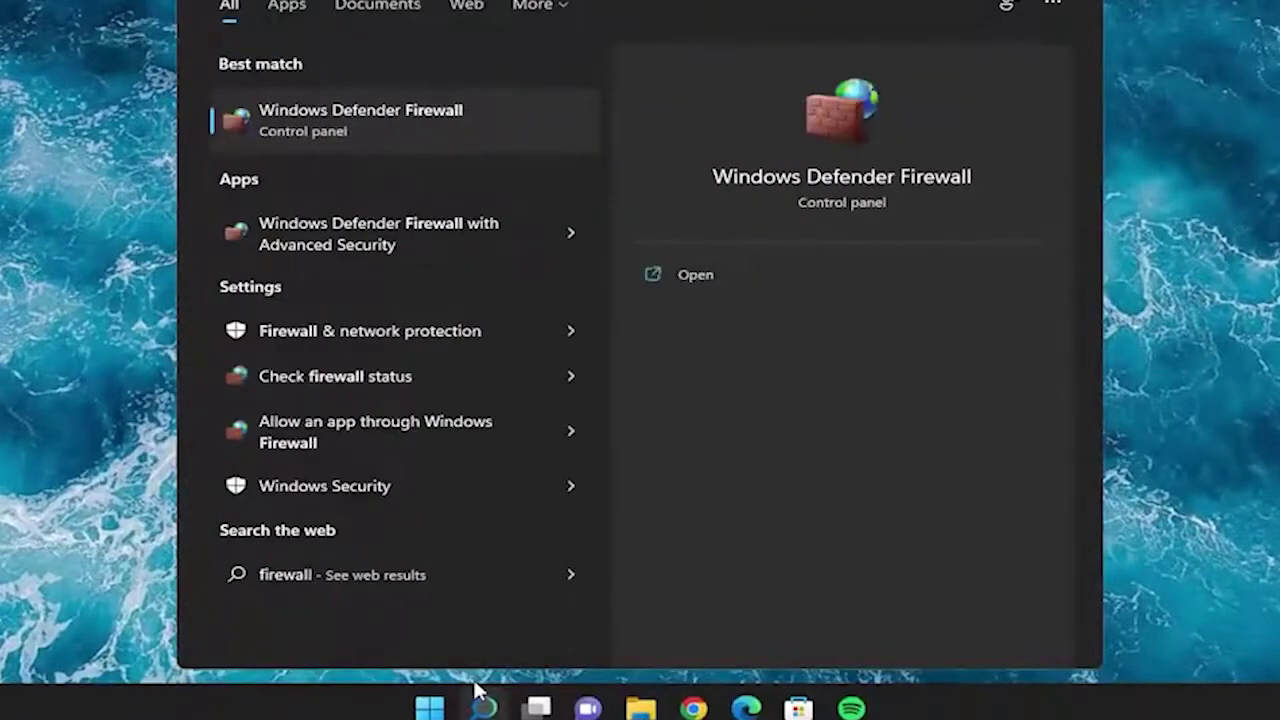
left_click(401, 104)
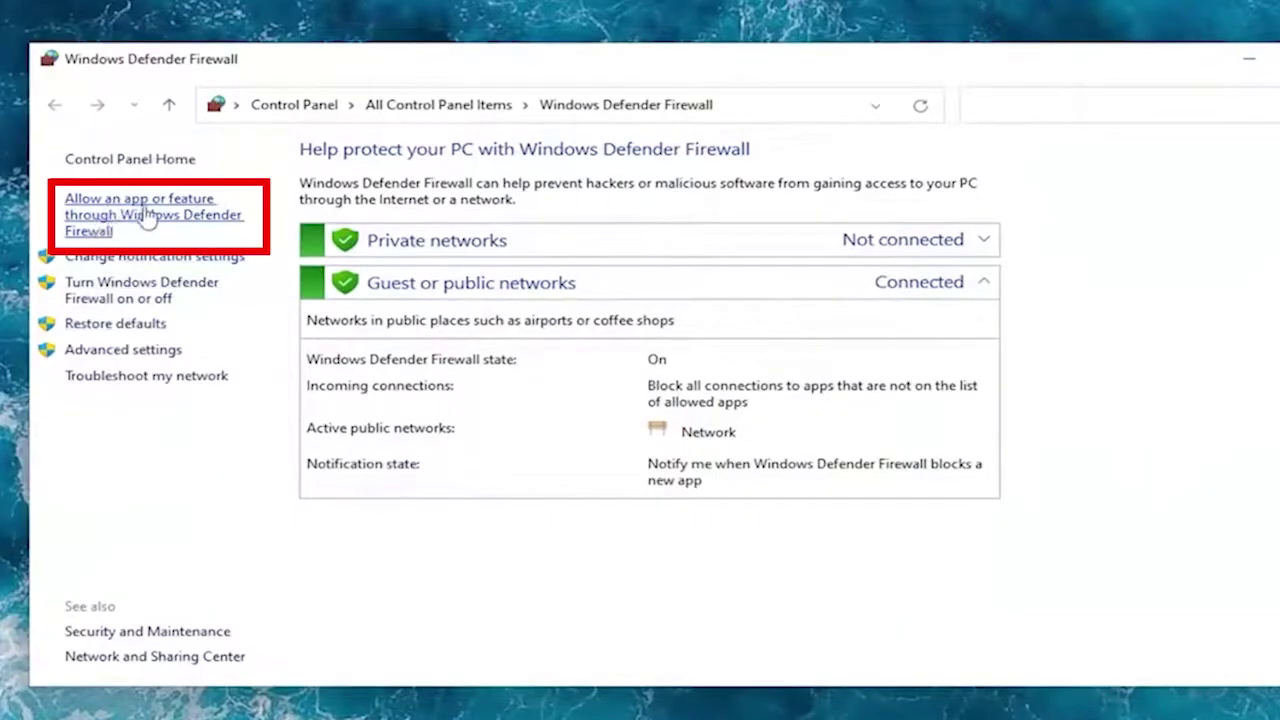
left_click(140, 222)
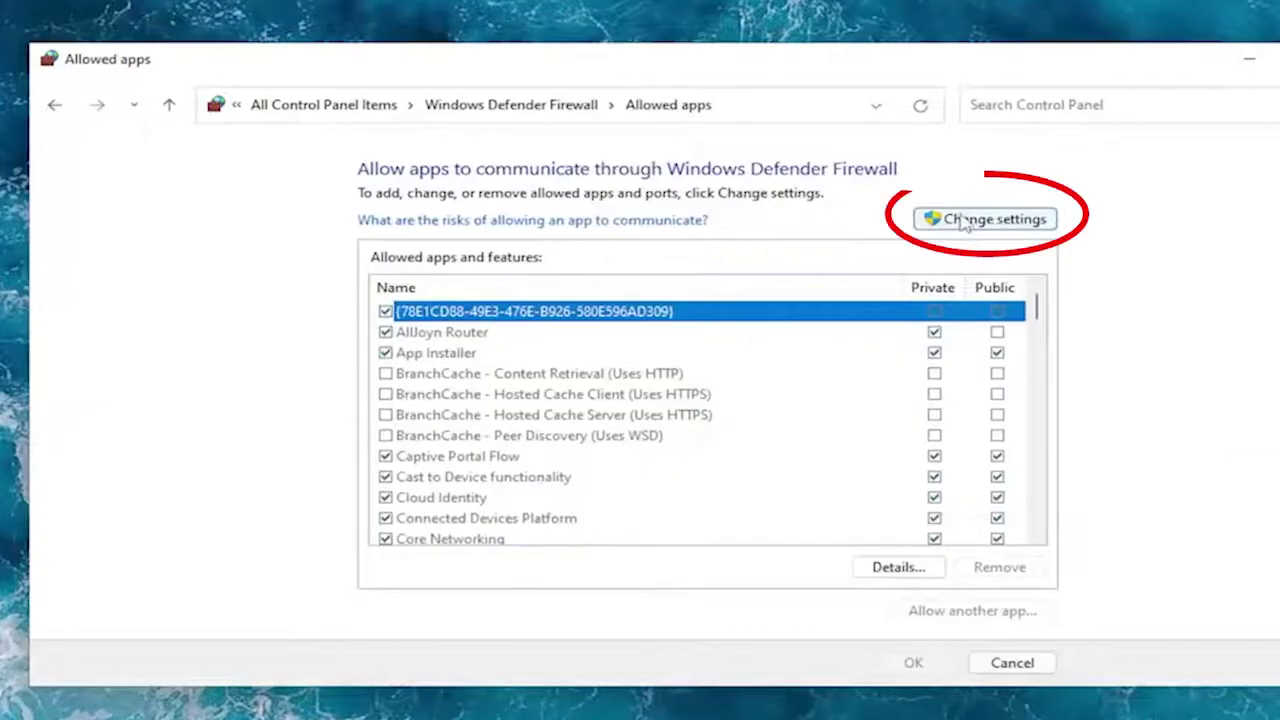
left_click(990, 221)
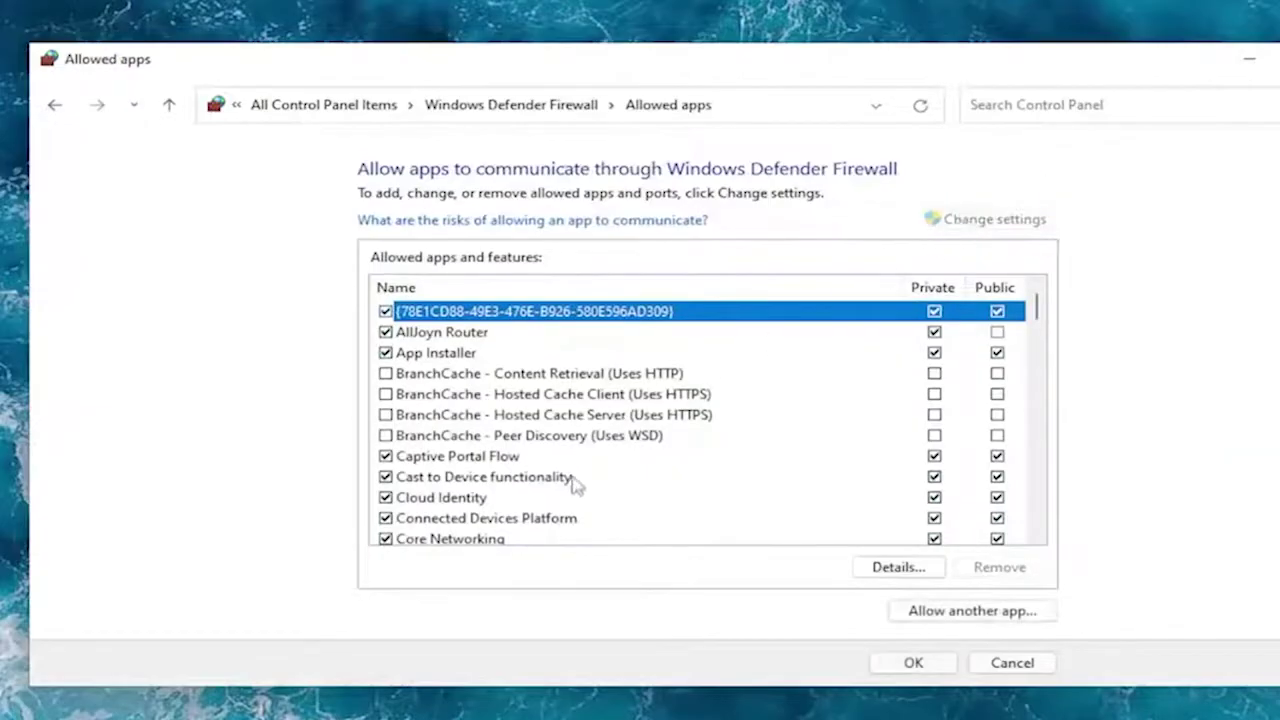
scroll(575, 470, "down", 20)
left_click(430, 395)
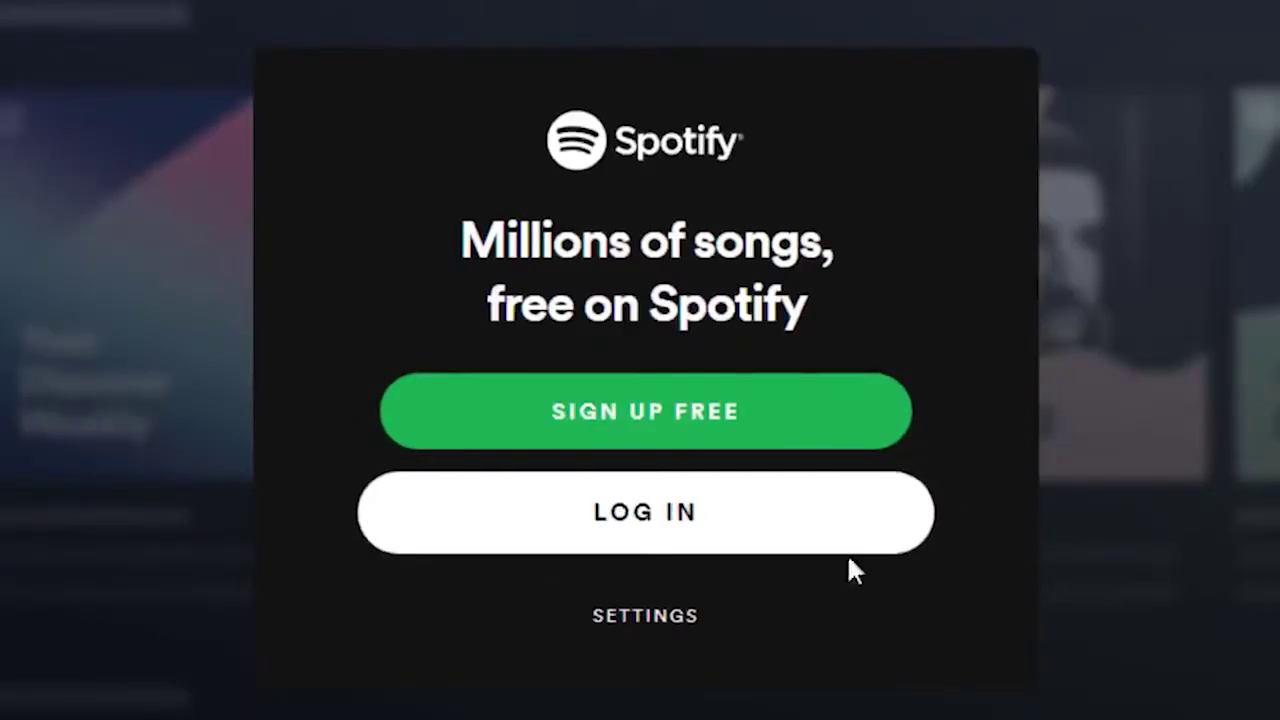
Change Spotify's proxy type from Auto Detect to No Proxy in the login screen settings
left_click(628, 618)
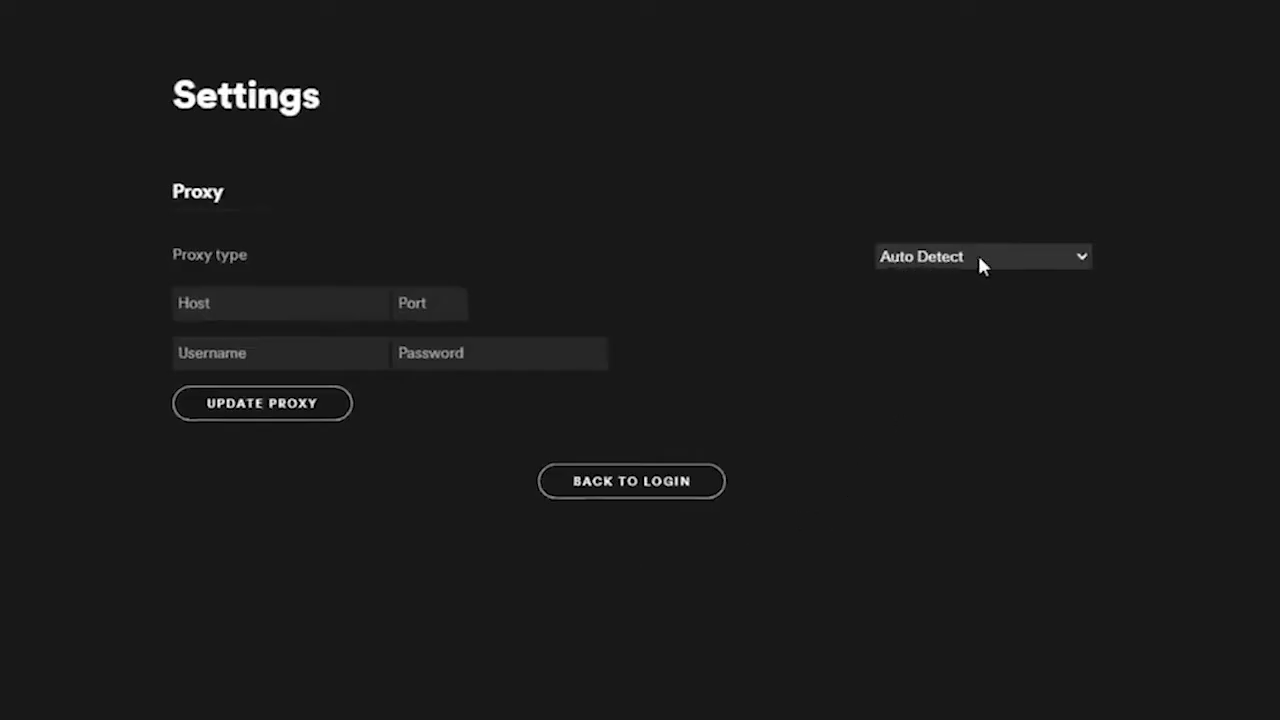
left_click(952, 256)
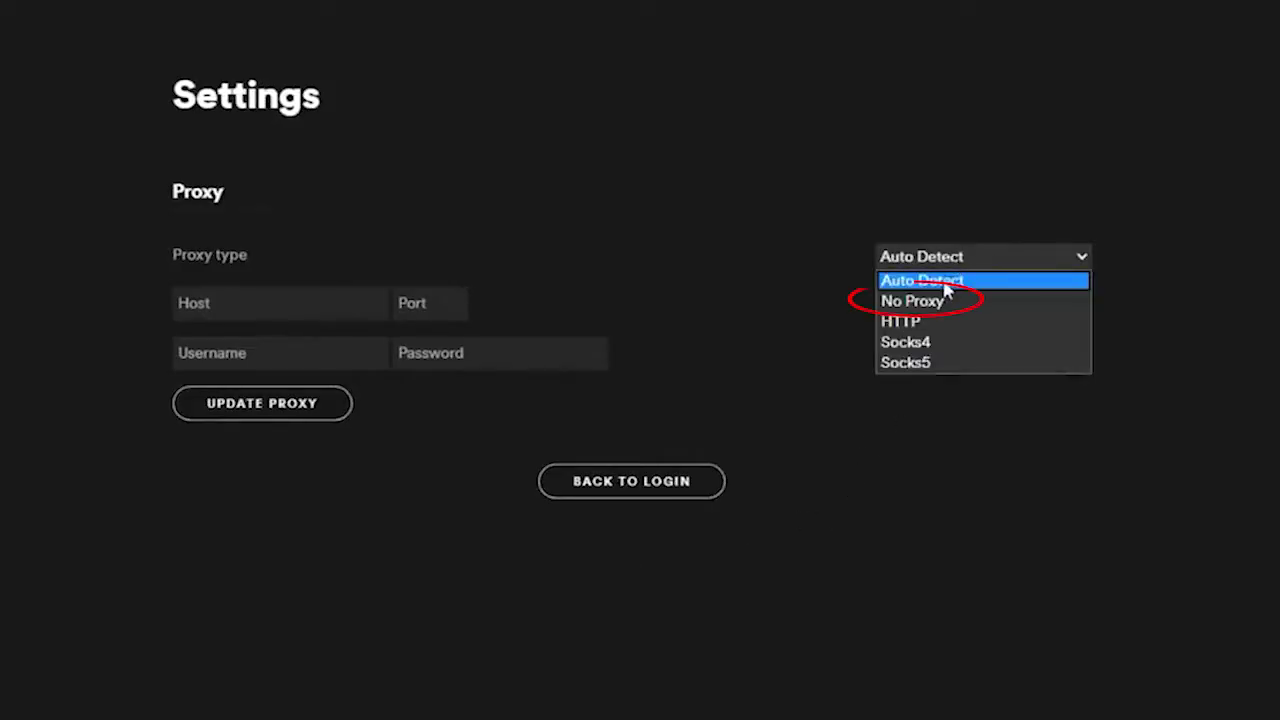
left_click(913, 292)
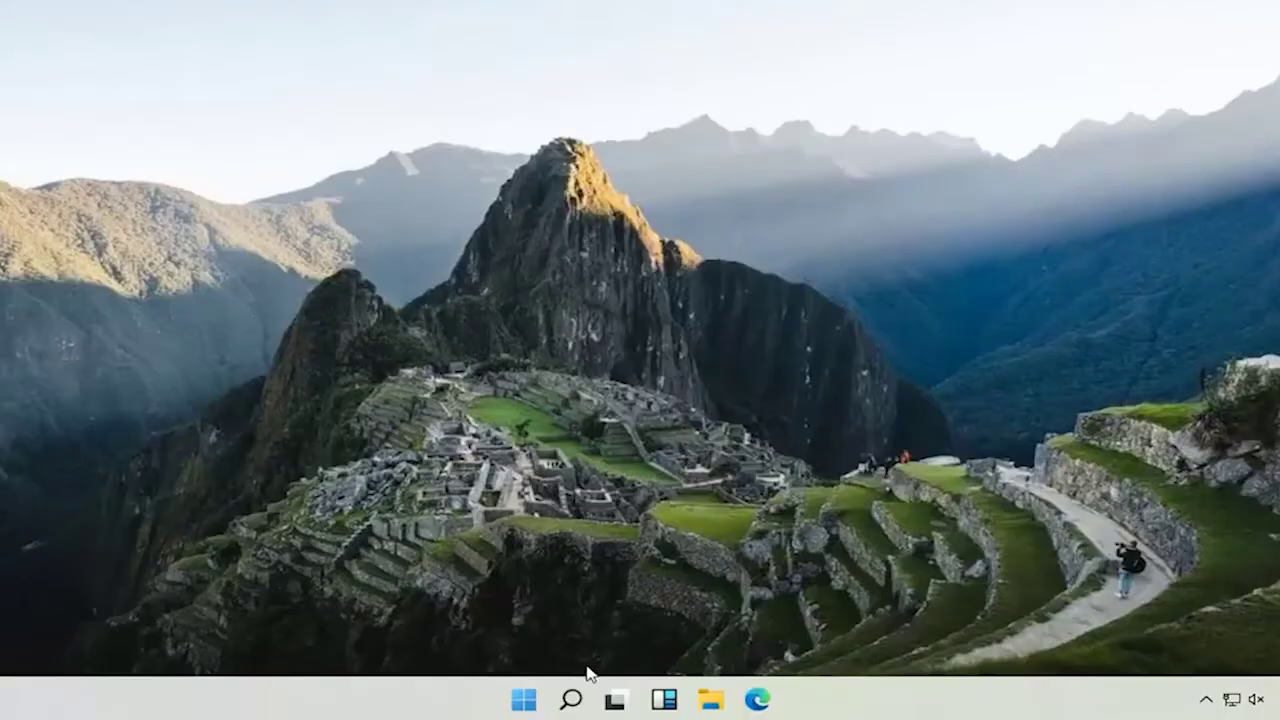
Open Microsoft Store and run Get updates under Downloads and updates to queue Spotify
left_click(571, 699)
type("microsoft store")
left_click(390, 245)
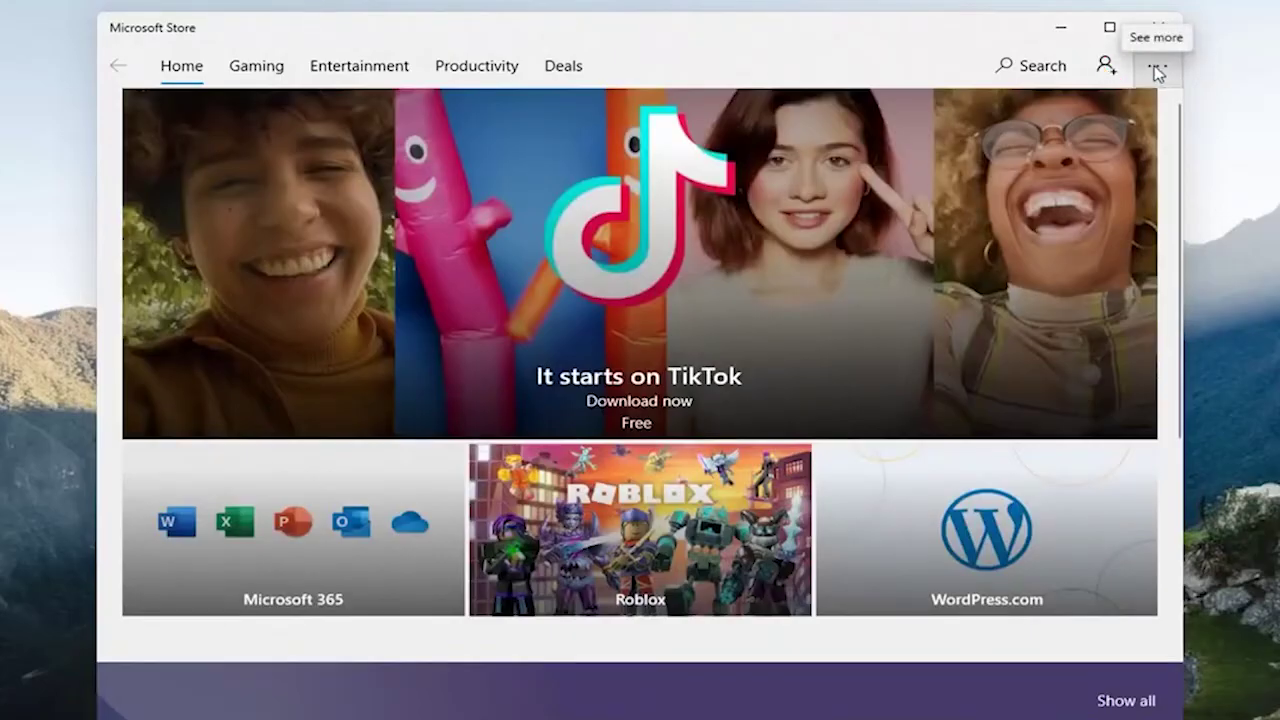
left_click(1157, 72)
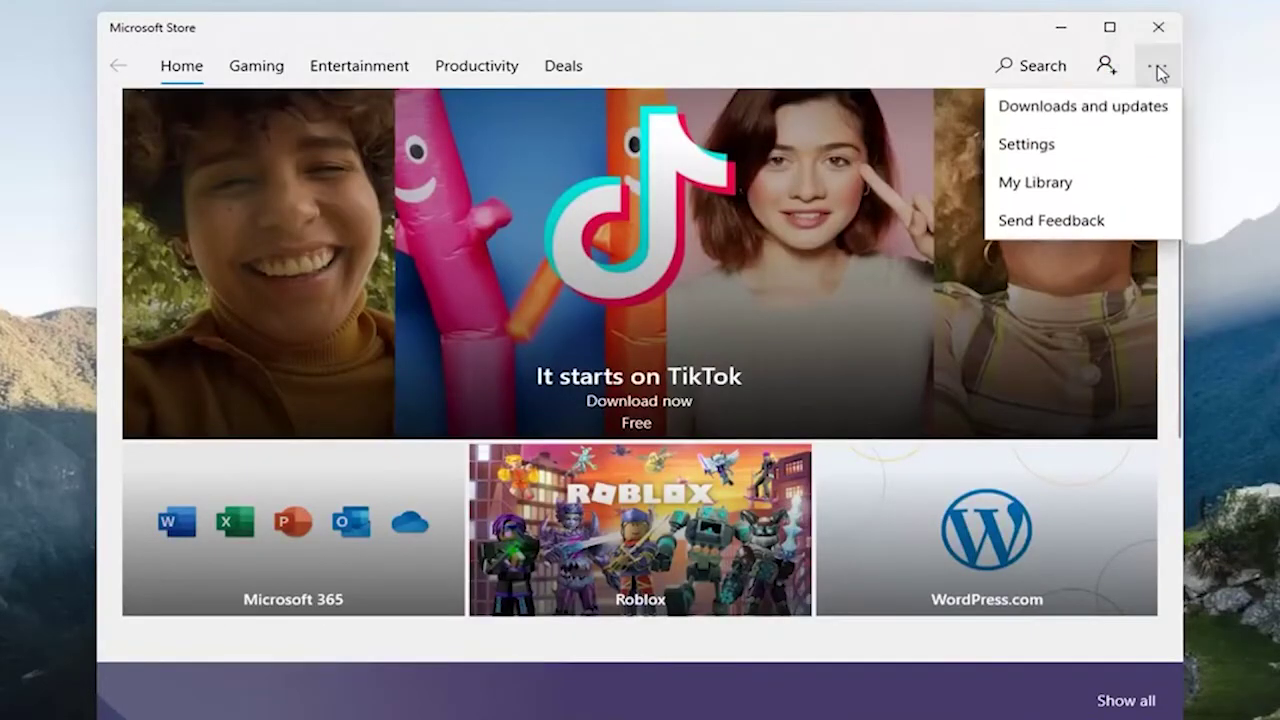
left_click(1120, 112)
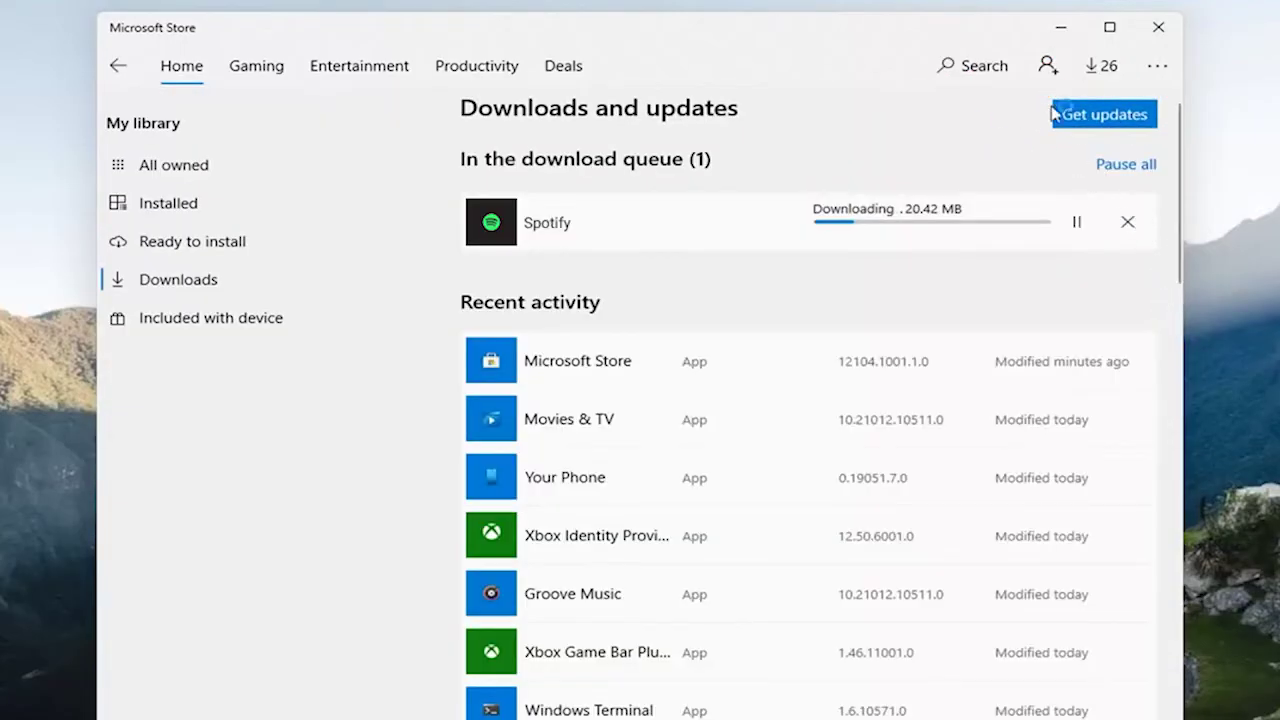
left_click(1098, 116)
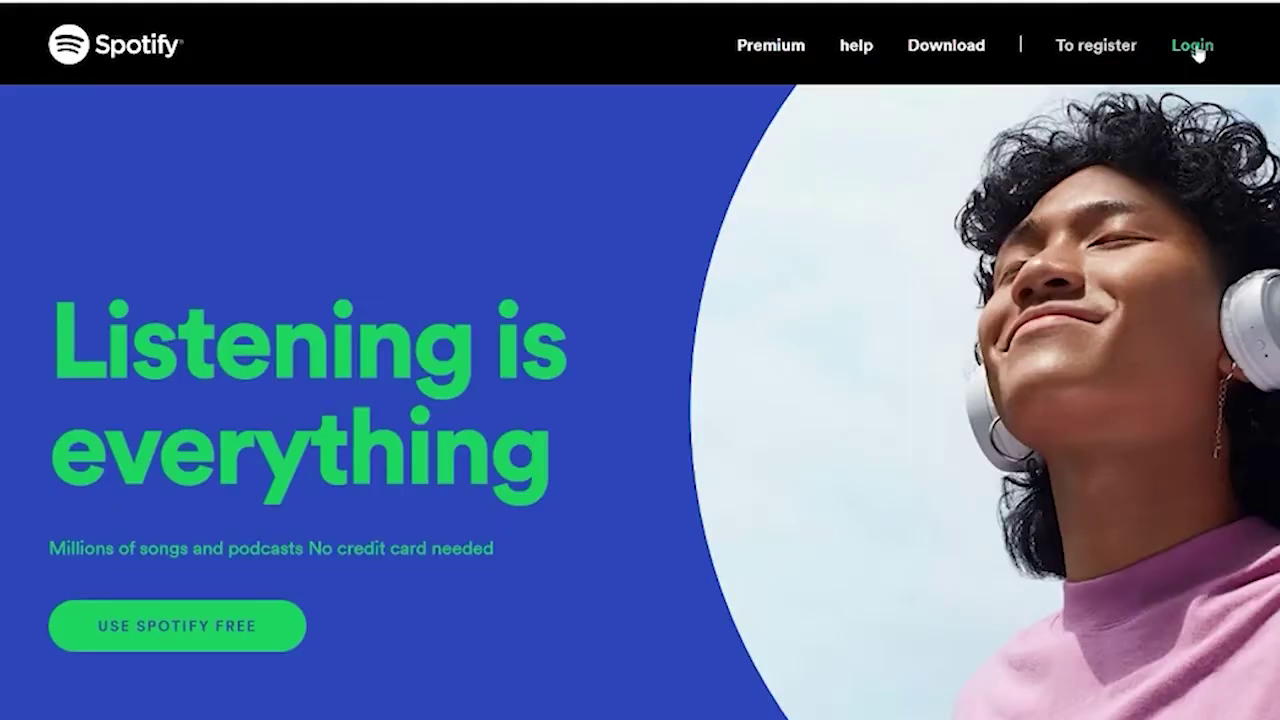
Sign in to the Spotify website and go to the Account overview page
left_click(1195, 46)
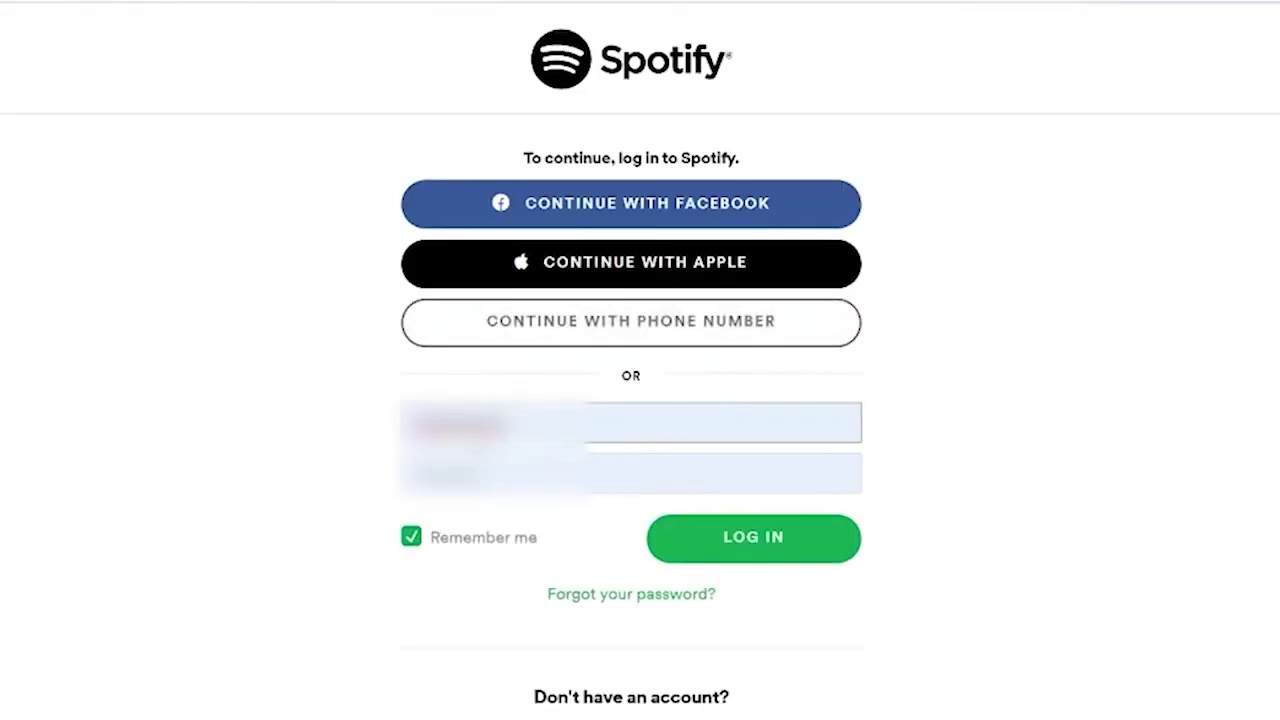
left_click(756, 561)
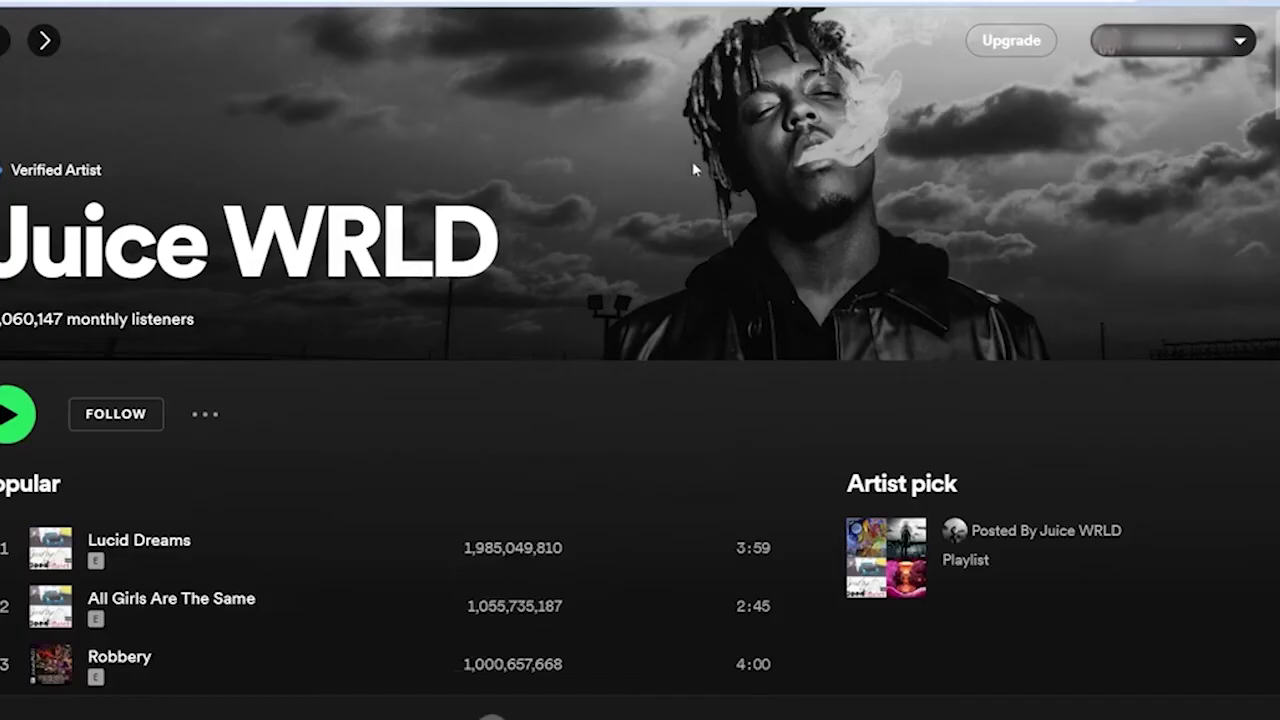
left_click(1135, 45)
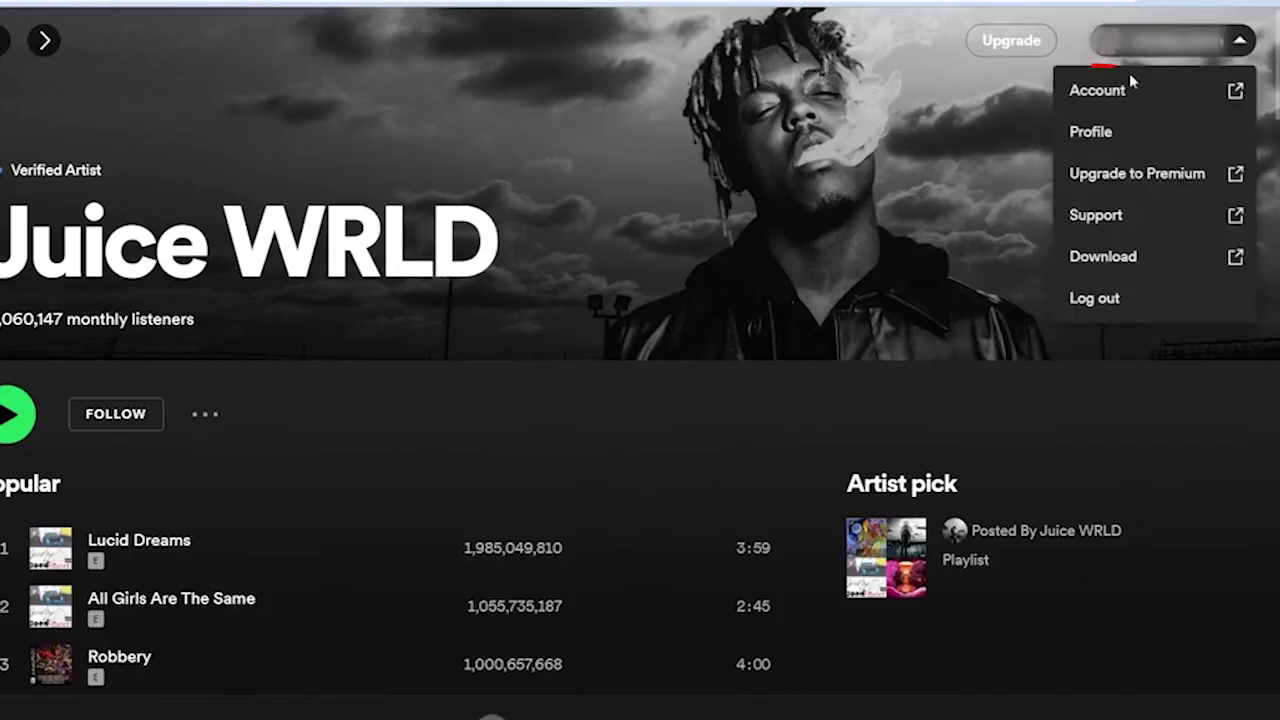
left_click(1097, 90)
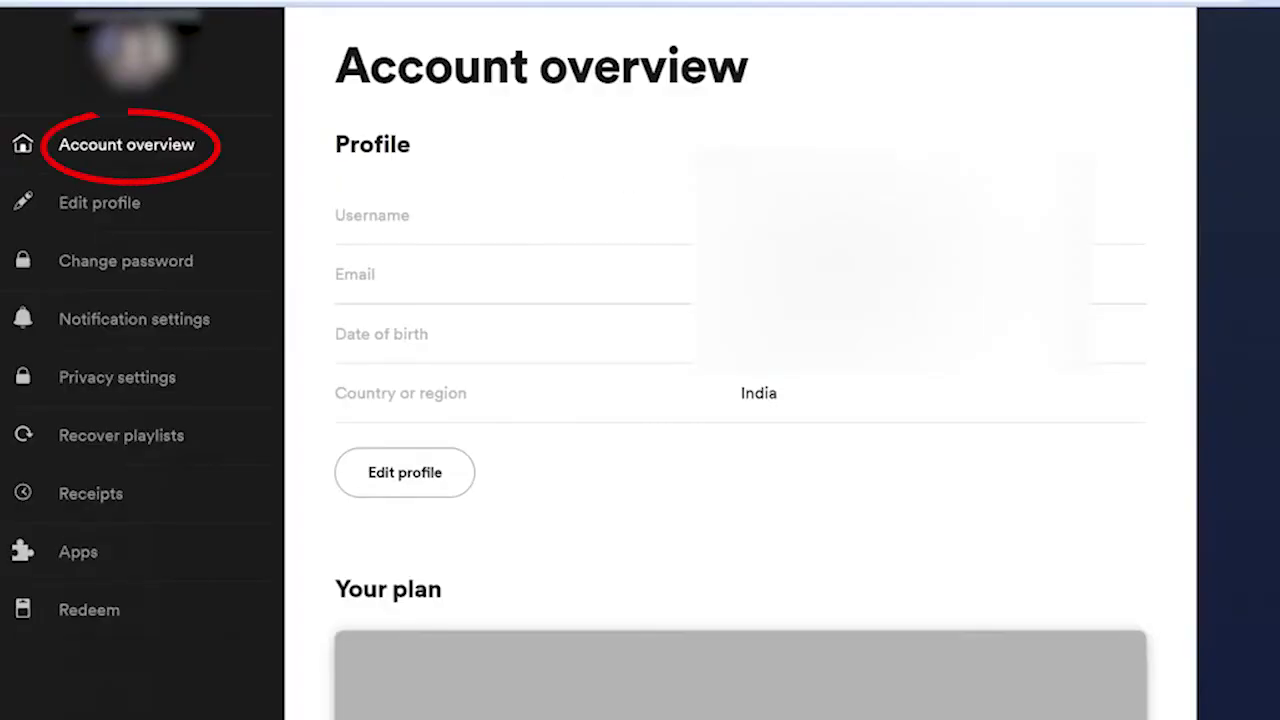
Edit the profile and change Country or region from India to Nepal
left_click(392, 473)
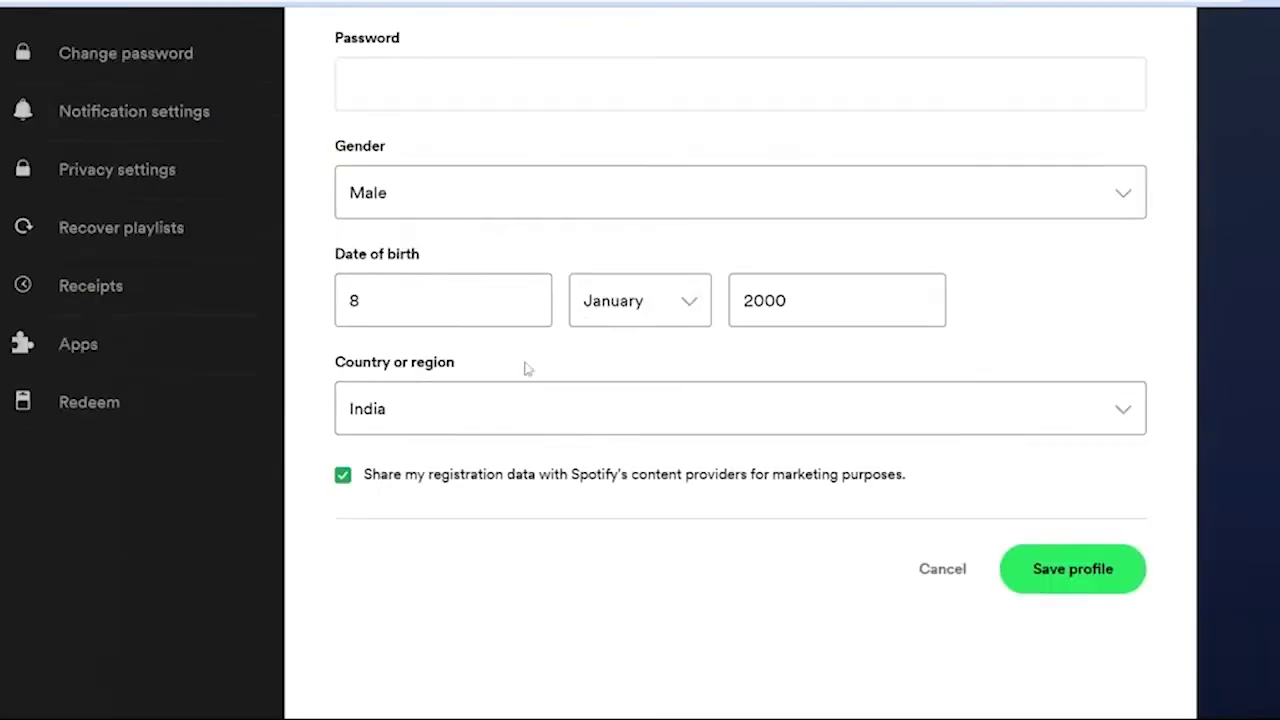
left_click(458, 423)
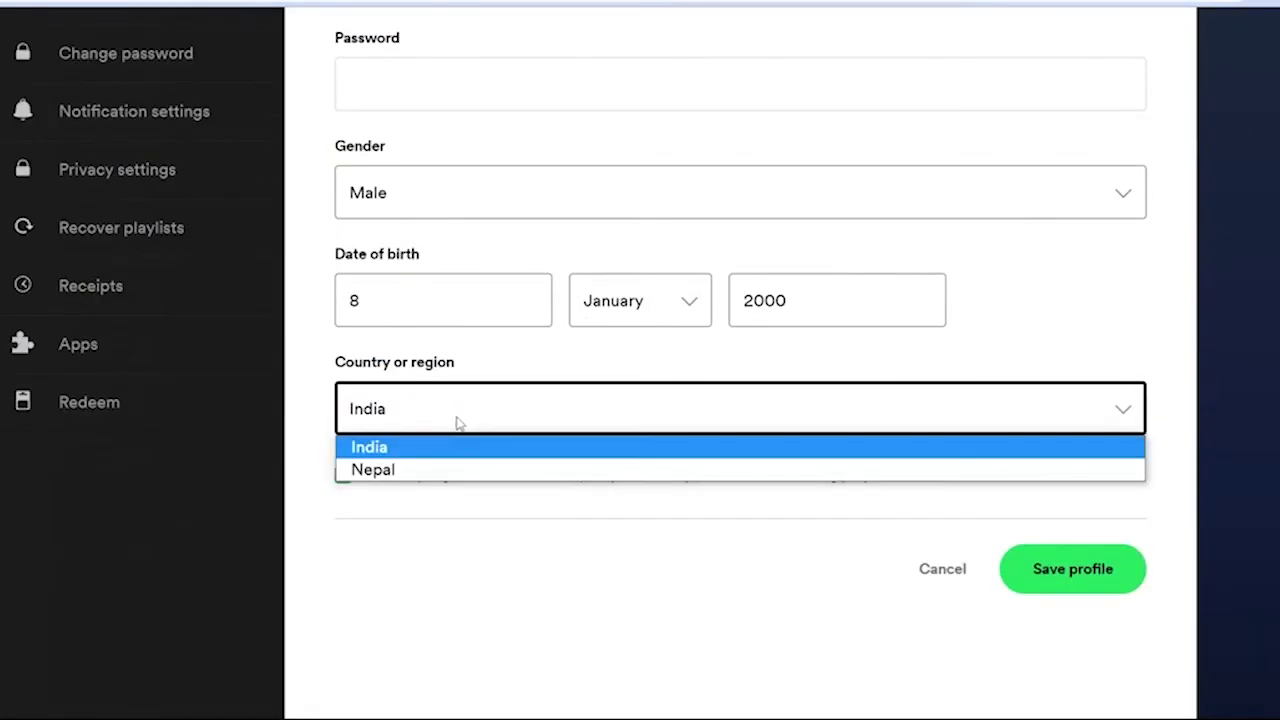
left_click(385, 472)
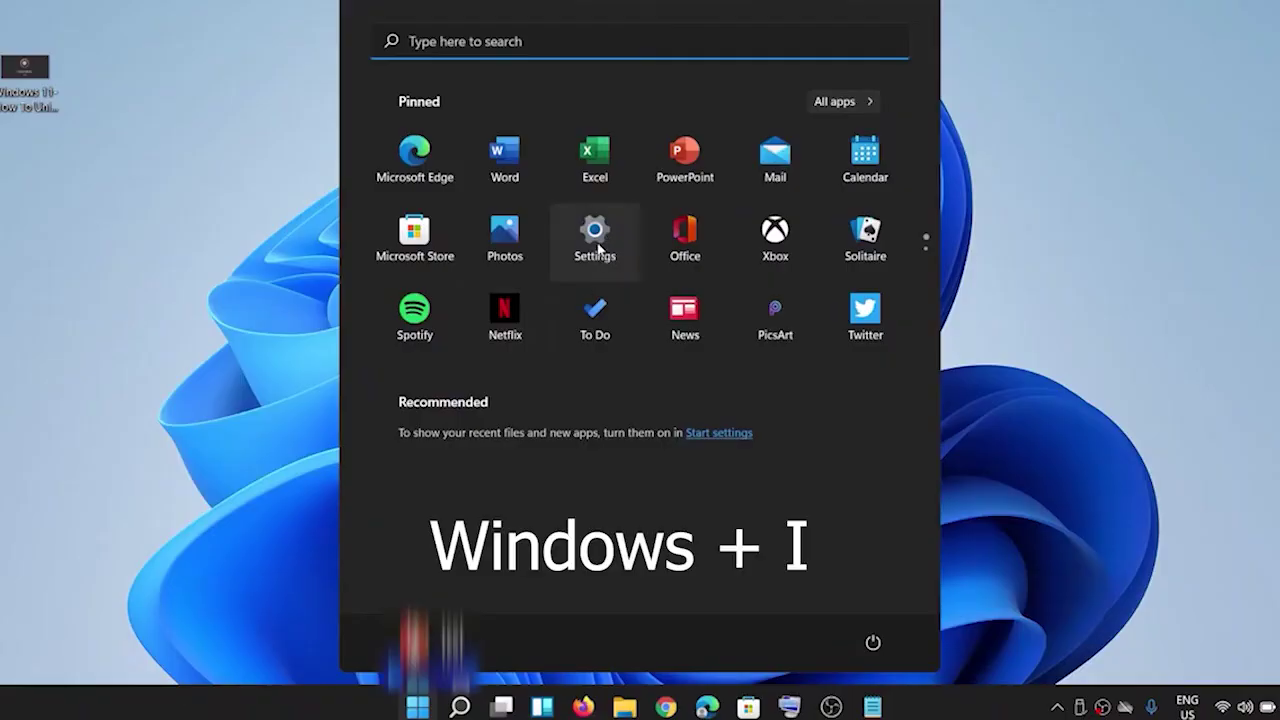
Filter Apps & features by 'spoti' and choose Uninstall on the 296 MB Spotify app
key("super+i")
left_click(68, 342)
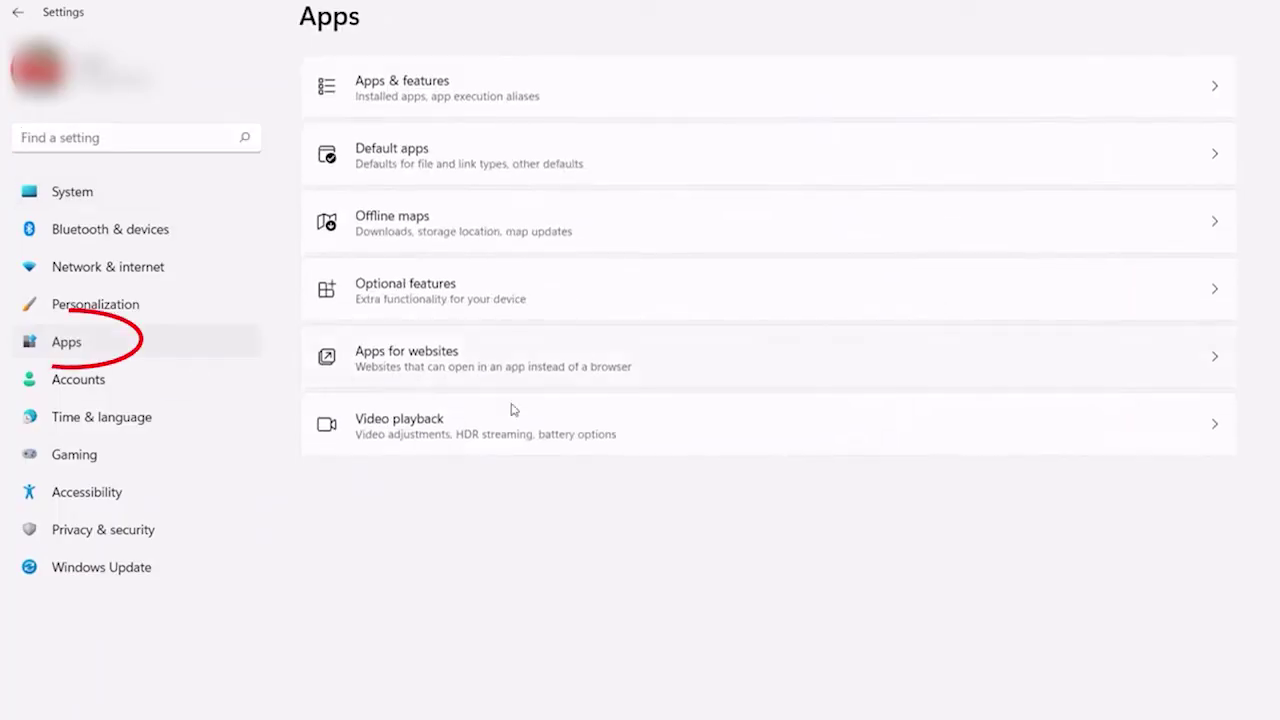
left_click(412, 97)
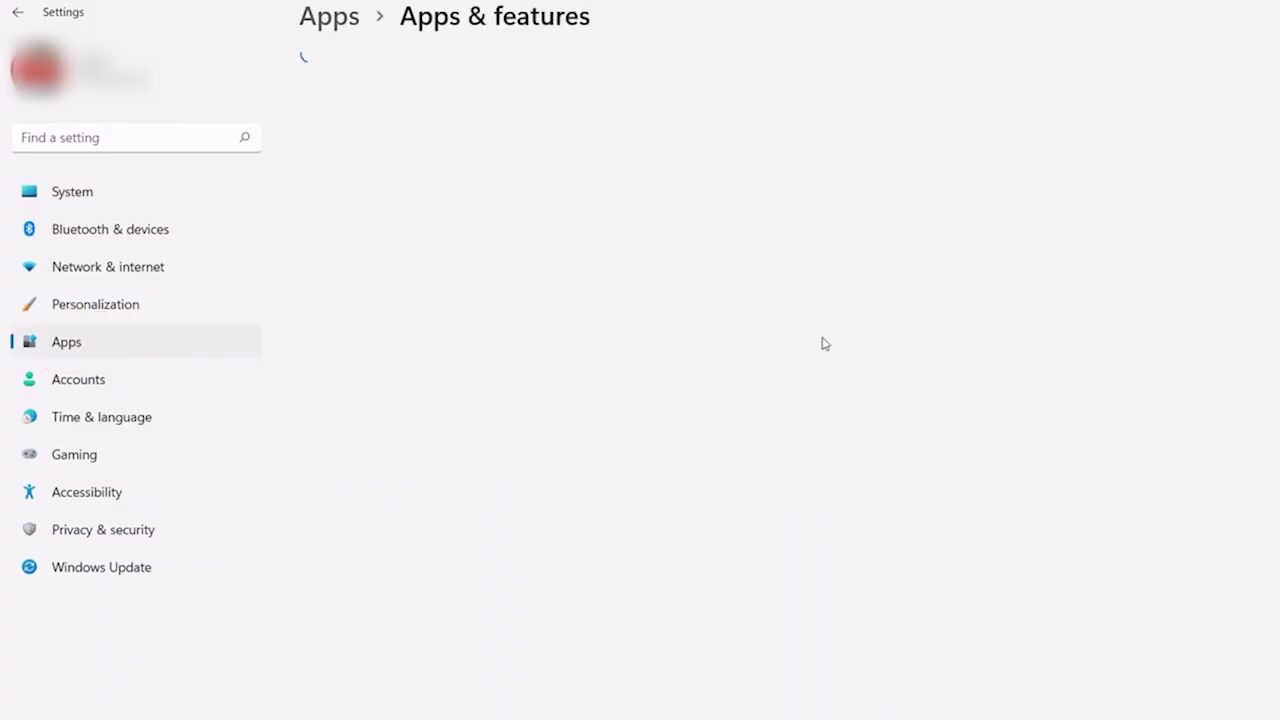
type("spoti")
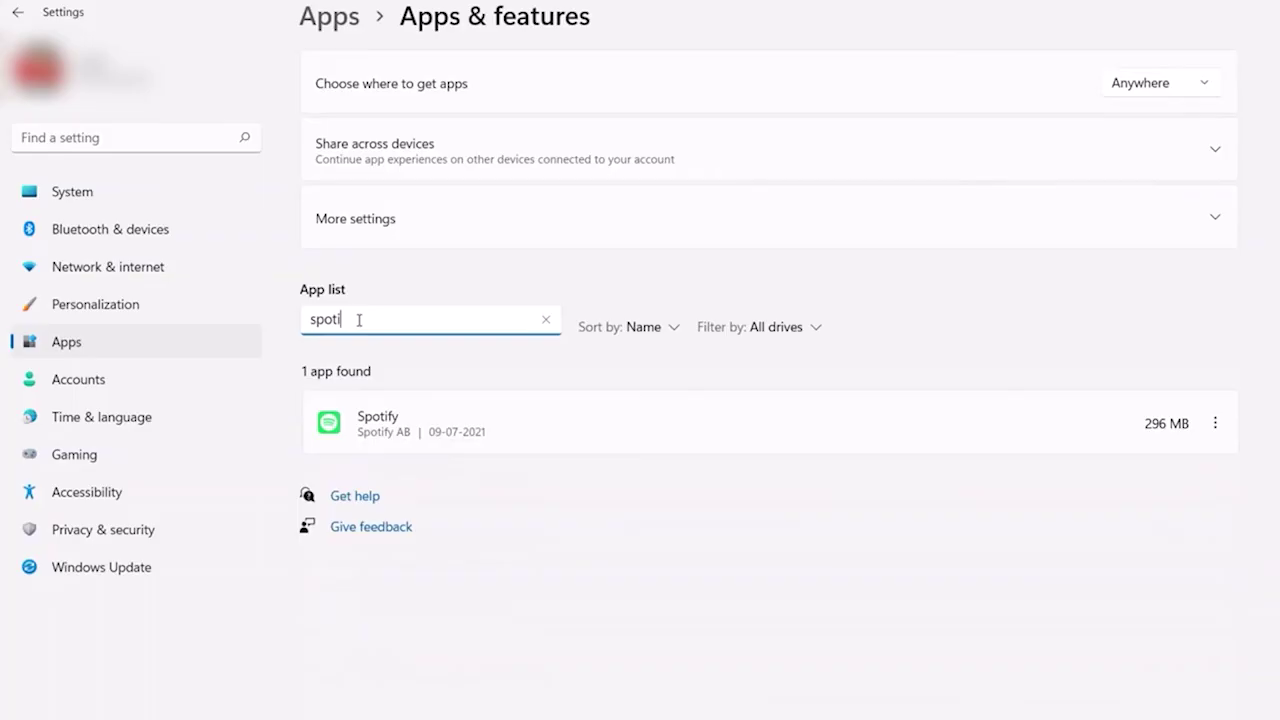
left_click(1216, 424)
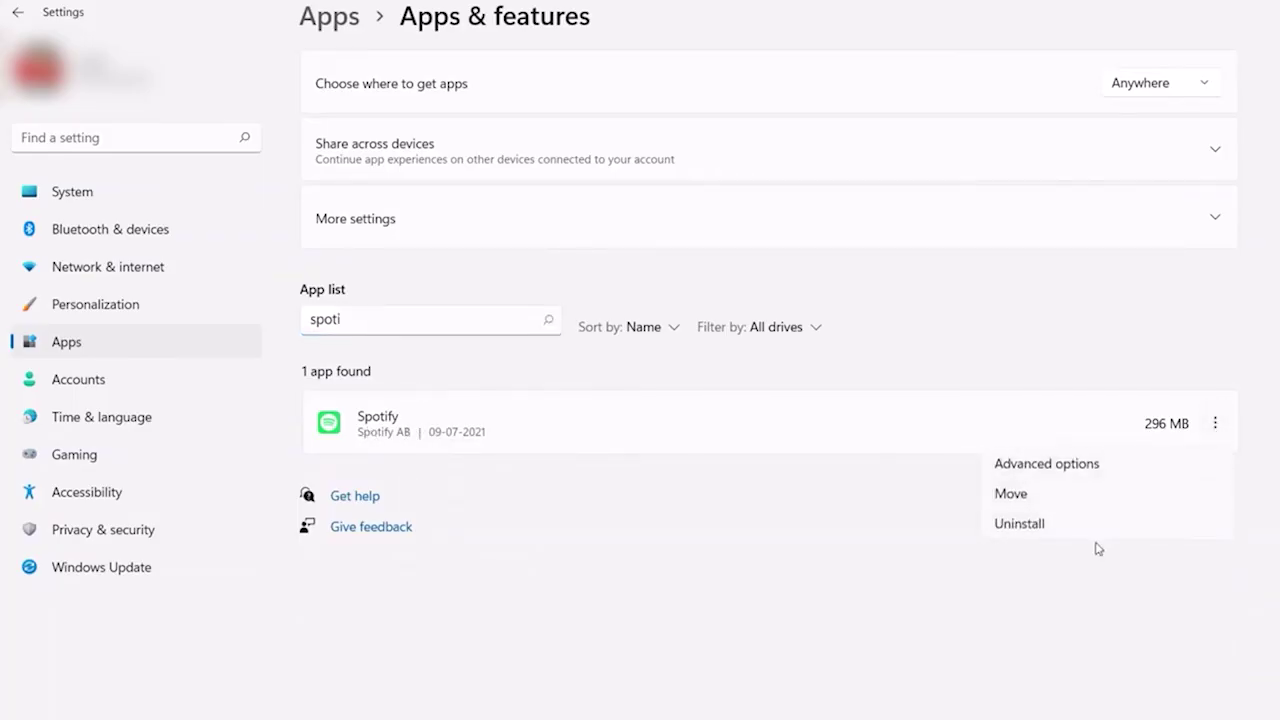
left_click(1020, 524)
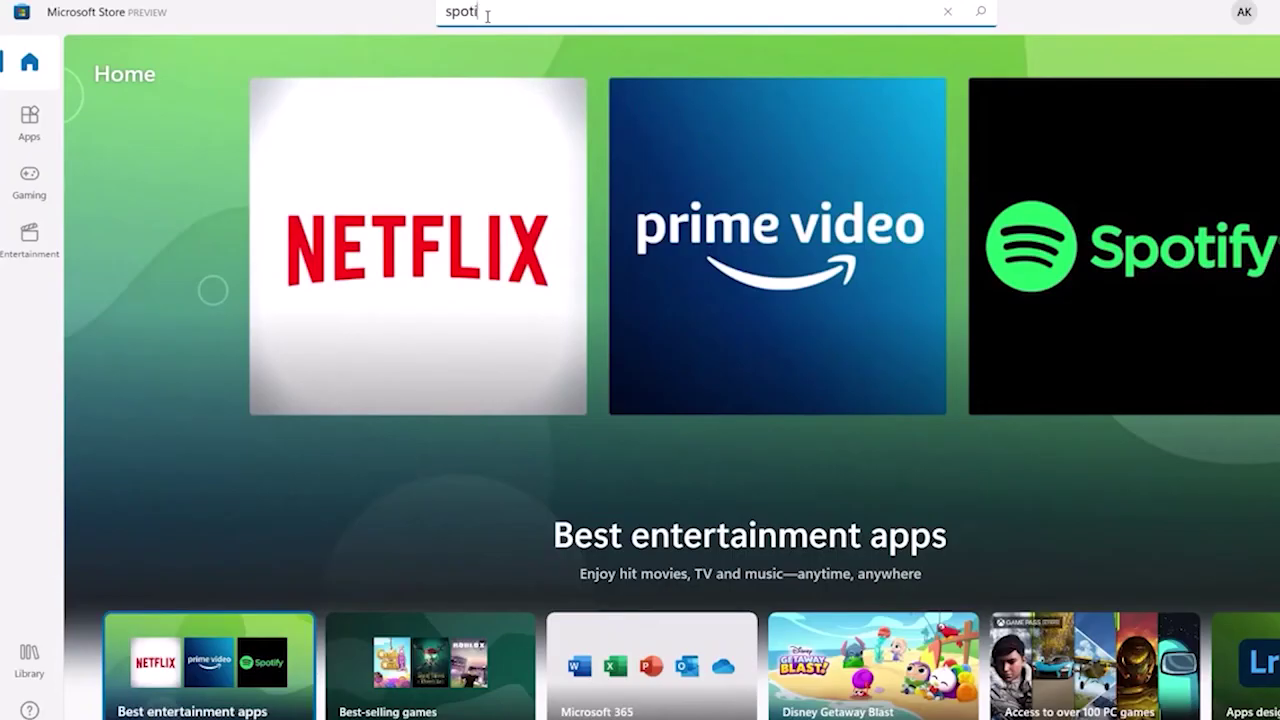
Search 'spotify' and install Spotify Music by Spotify AB from Microsoft Store
type("y")
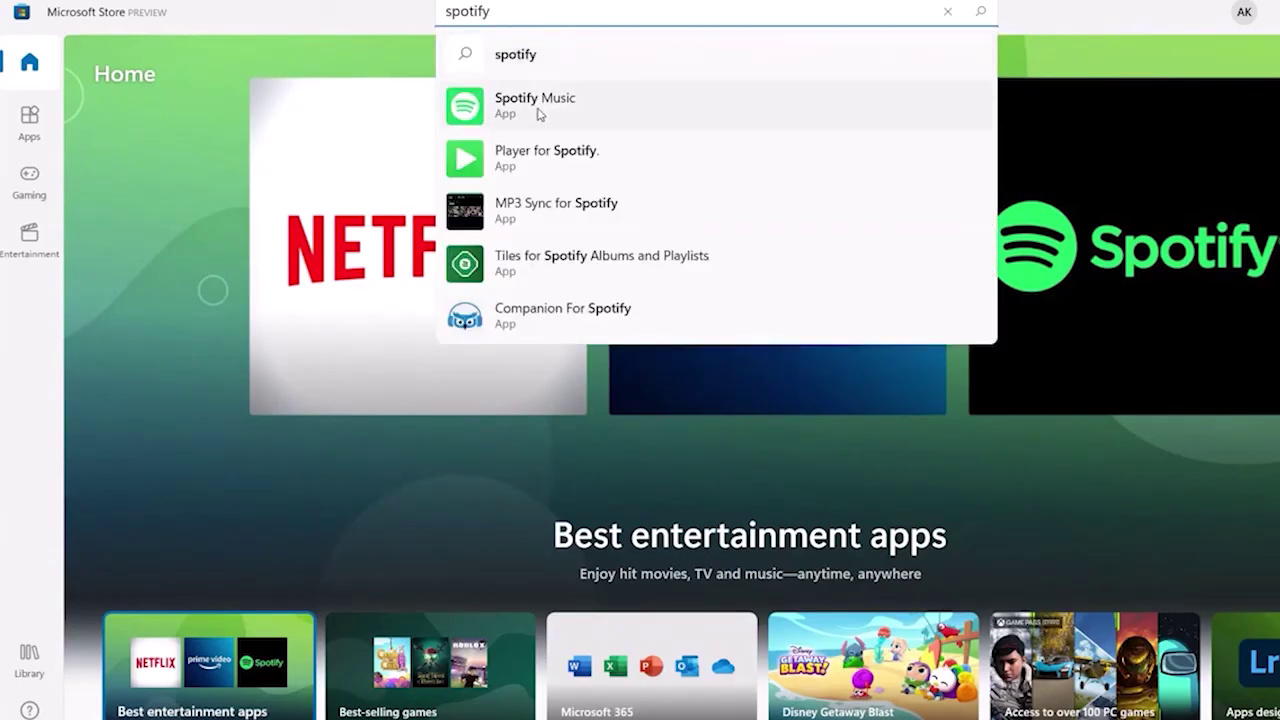
left_click(538, 112)
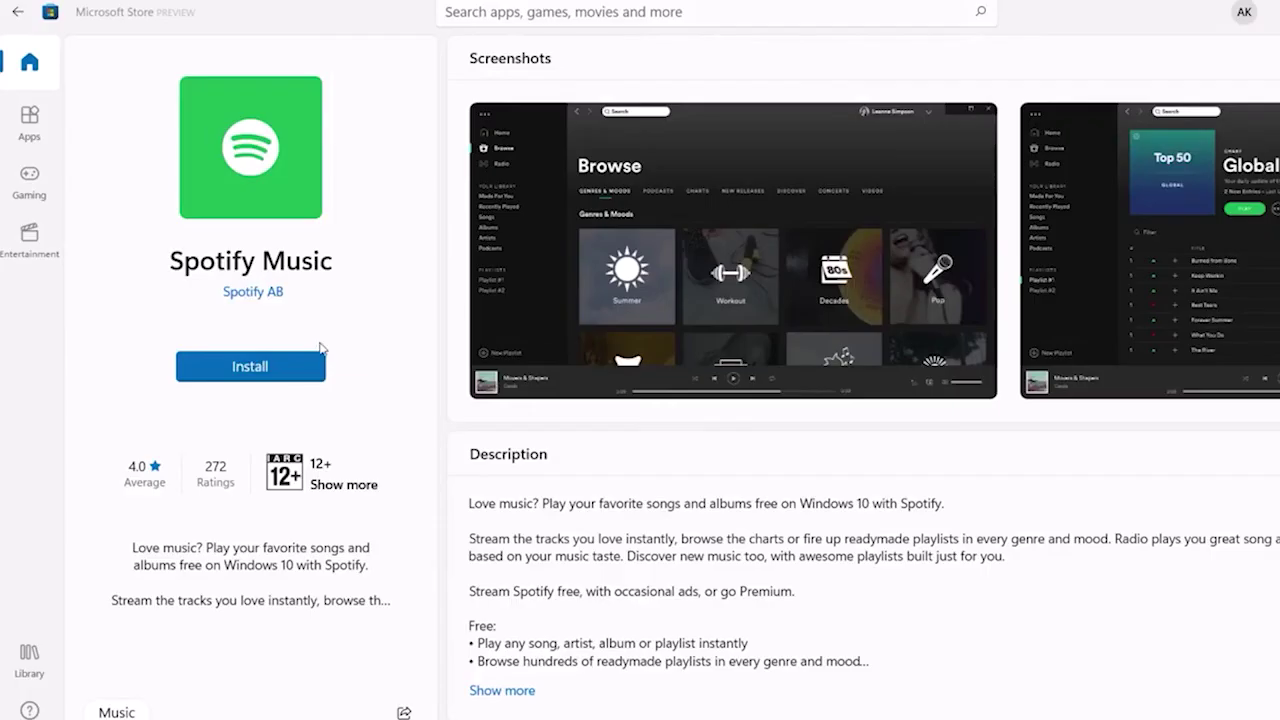
left_click(240, 371)
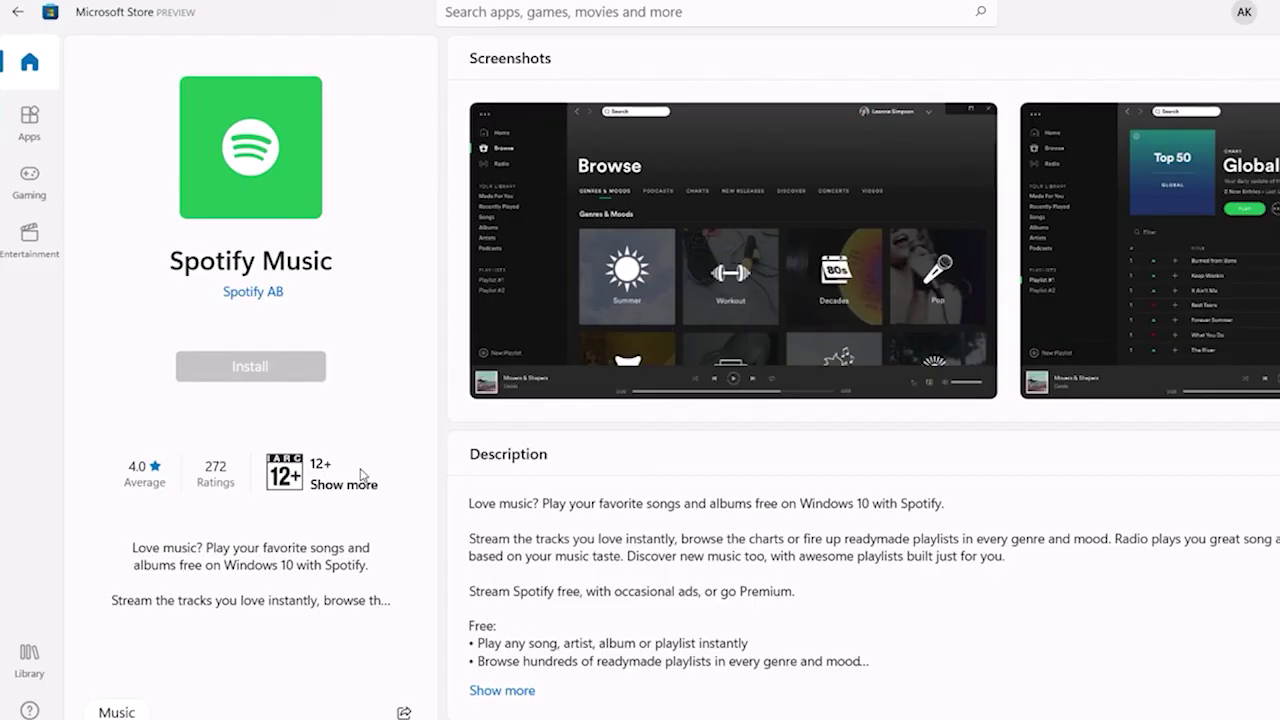